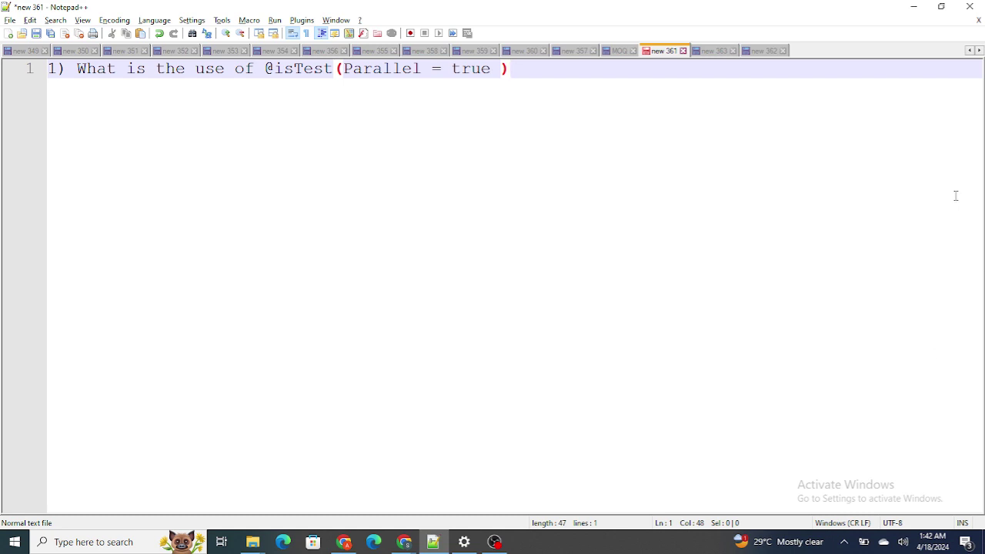
# - In new 363, write 'JobId = Database.executeBatch(batchObj, Size of Scope) --> AysncApexJob' on line 4
pyautogui.click(714, 50)
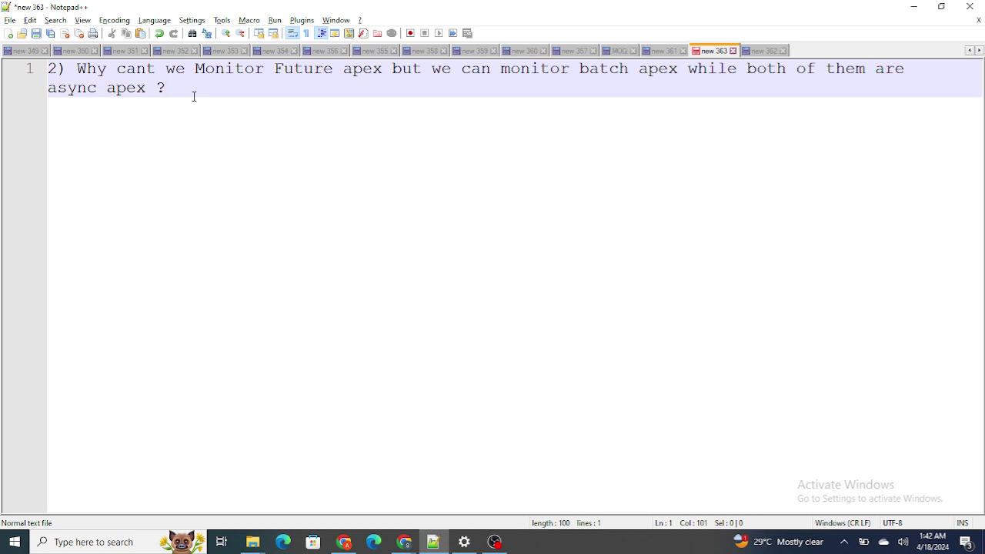
pyautogui.press('Return')
pyautogui.press('Return')
pyautogui.press('Return')
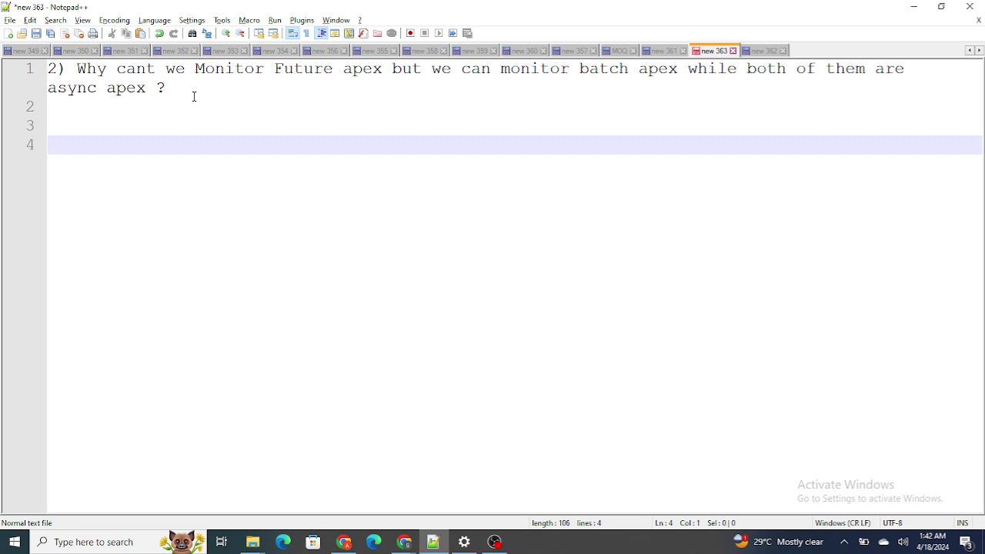
pyautogui.write('Database')
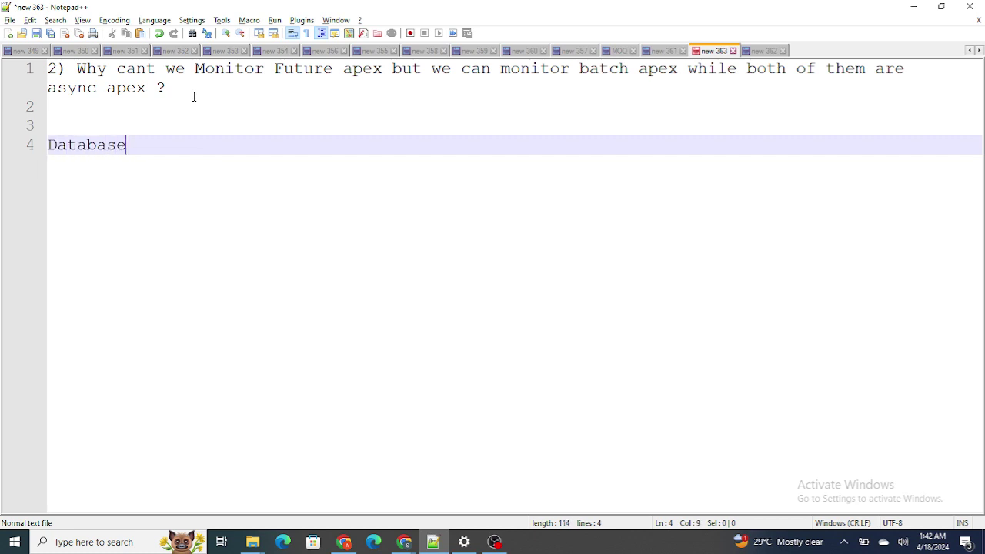
pyautogui.write('.executeBatch(')
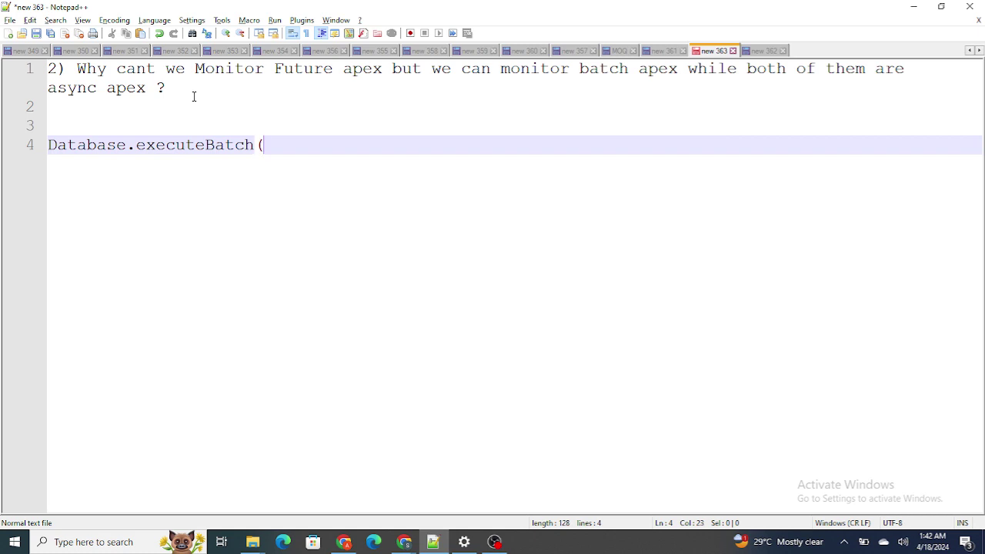
pyautogui.write('batchO')
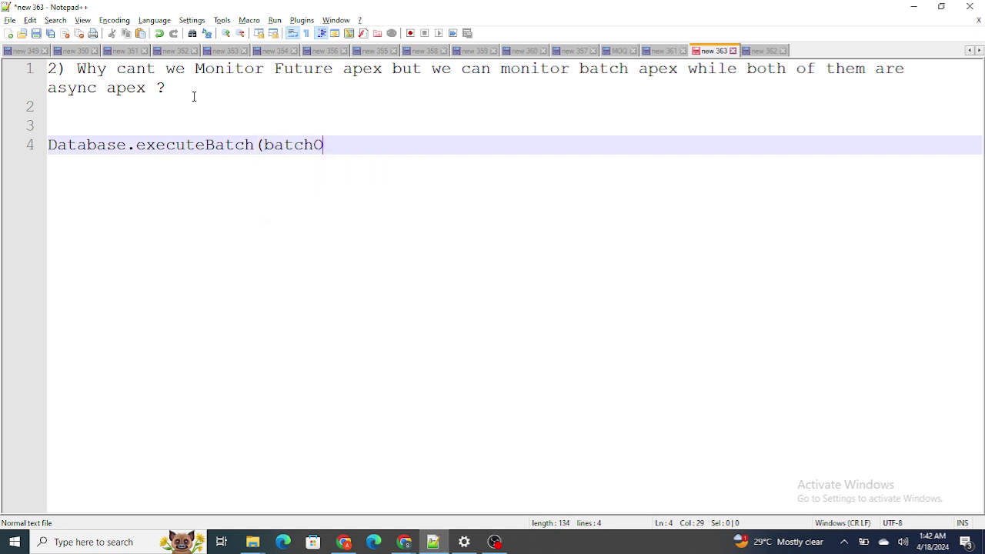
pyautogui.write('bj, Size of Scope')
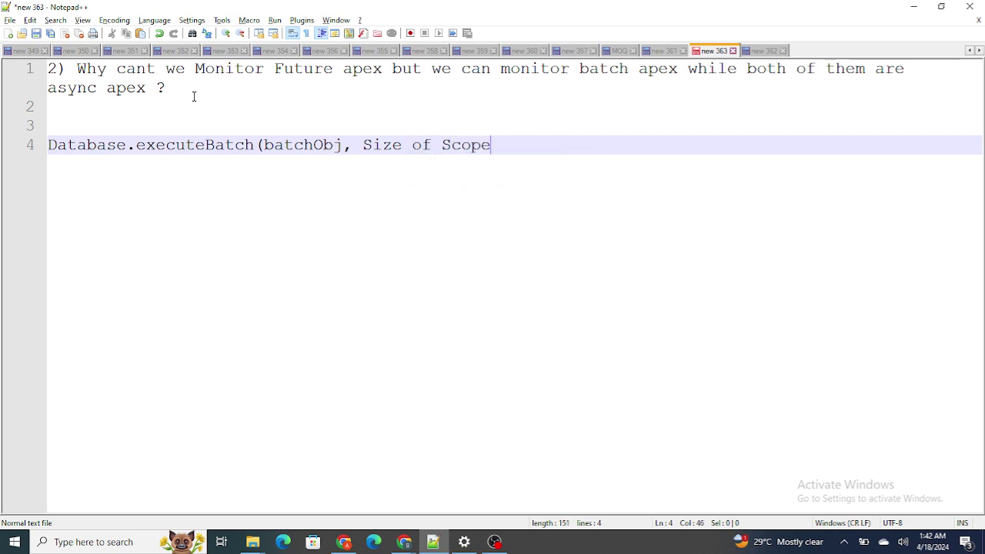
pyautogui.write(')')
pyautogui.press('Left')
pyautogui.press('Left')
pyautogui.press('Left')
pyautogui.press('Left')
pyautogui.press('Left')
pyautogui.press('Left')
pyautogui.press('Left')
pyautogui.press('Left')
pyautogui.press('Left')
pyautogui.press('Left')
pyautogui.press('Left')
pyautogui.press('Left')
pyautogui.press('Left')
pyautogui.press('Left')
pyautogui.press('Left')
pyautogui.press('Left')
pyautogui.press('Left')
pyautogui.press('Left')
pyautogui.press('Left')
pyautogui.press('Left')
pyautogui.press('Left')
pyautogui.press('Left')
pyautogui.press('Left')
pyautogui.press('Left')
pyautogui.press('Left')
pyautogui.write('=')
pyautogui.press('Up')
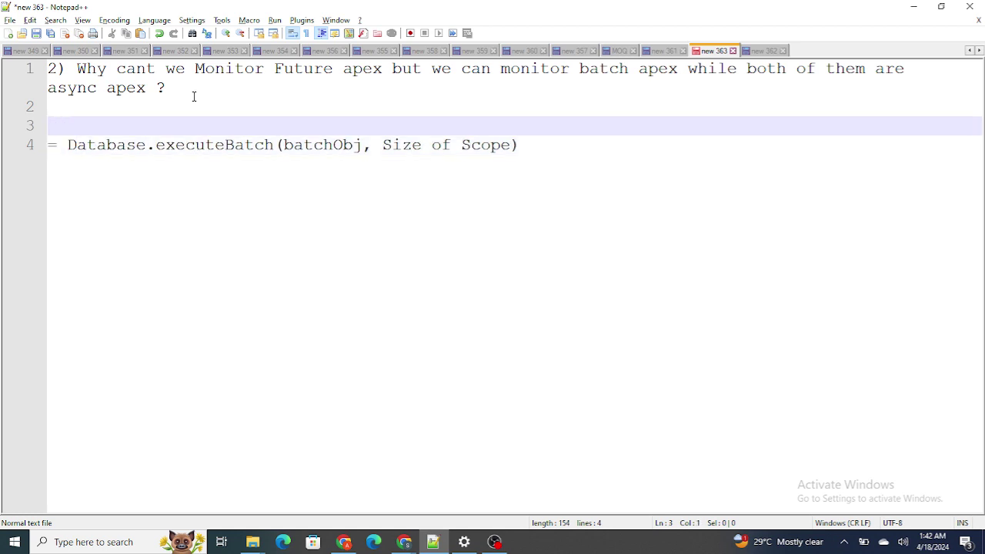
pyautogui.press('Down')
pyautogui.write('Job')
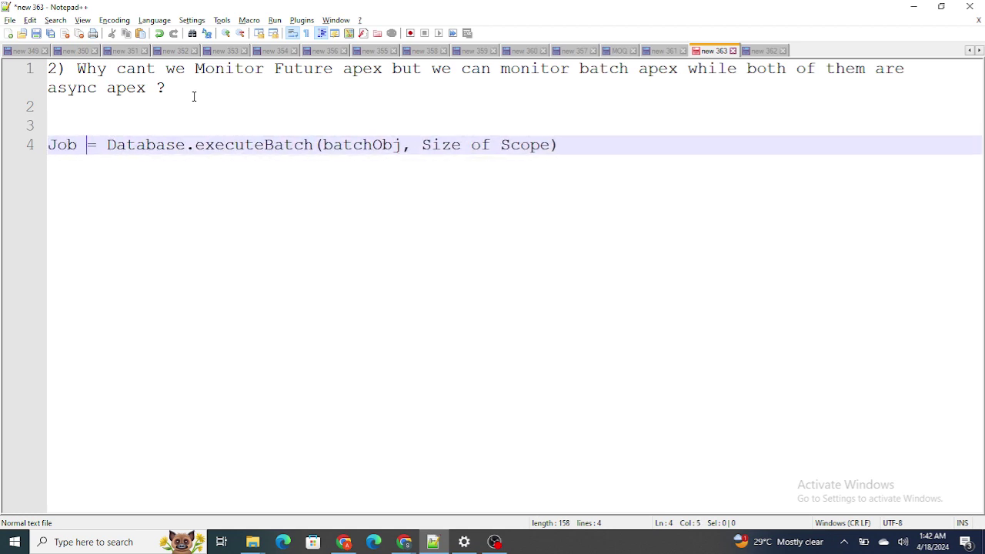
pyautogui.press('BackSpace')
pyautogui.write('Id')
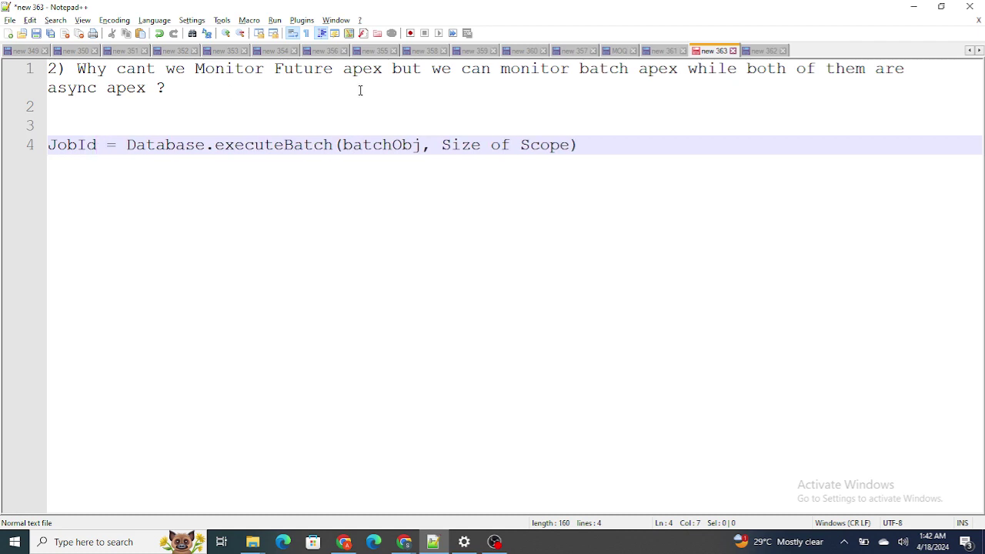
pyautogui.click(588, 151)
pyautogui.write('--> Aysnc')
pyautogui.write('ApexJo')
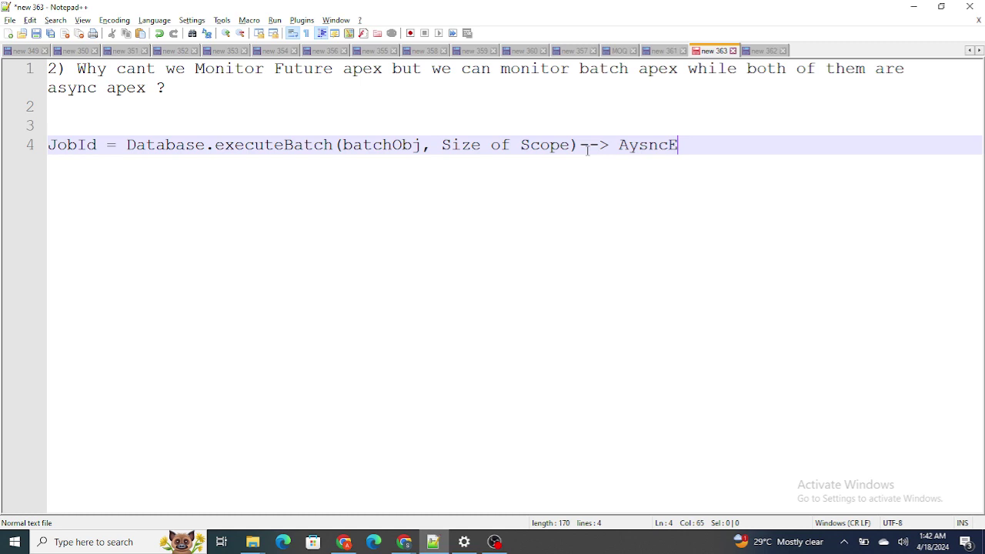
pyautogui.write('b')
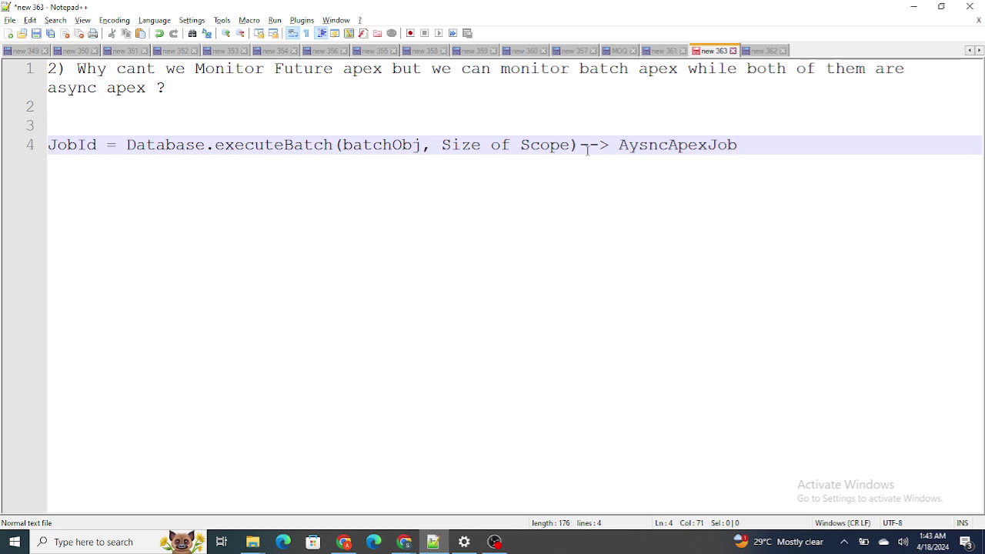
# - Add a 'Future :' heading below the batch note
pyautogui.press('Return')
pyautogui.press('Return')
pyautogui.press('Return')
pyautogui.write('F')
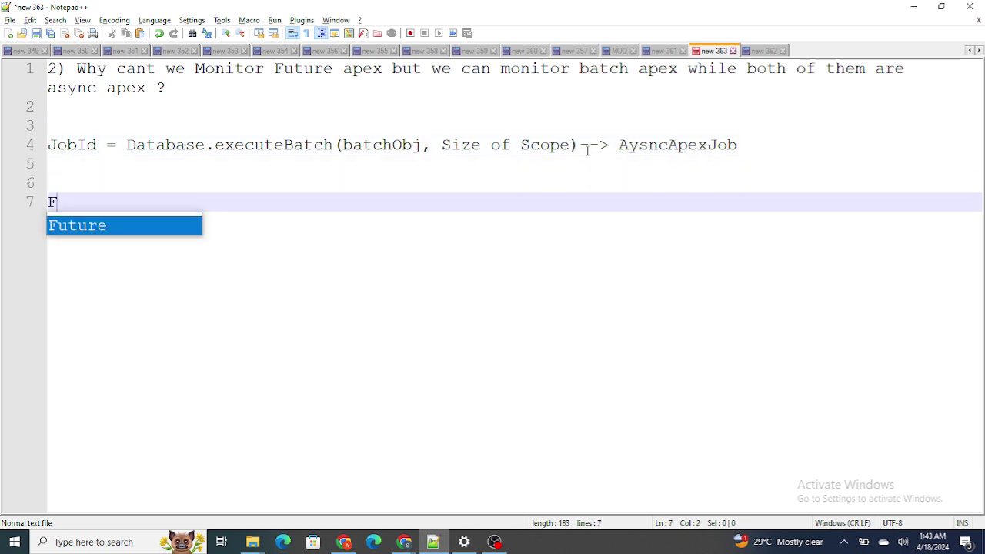
pyautogui.write('uture :')
pyautogui.press('Return')
pyautogui.press('Return')
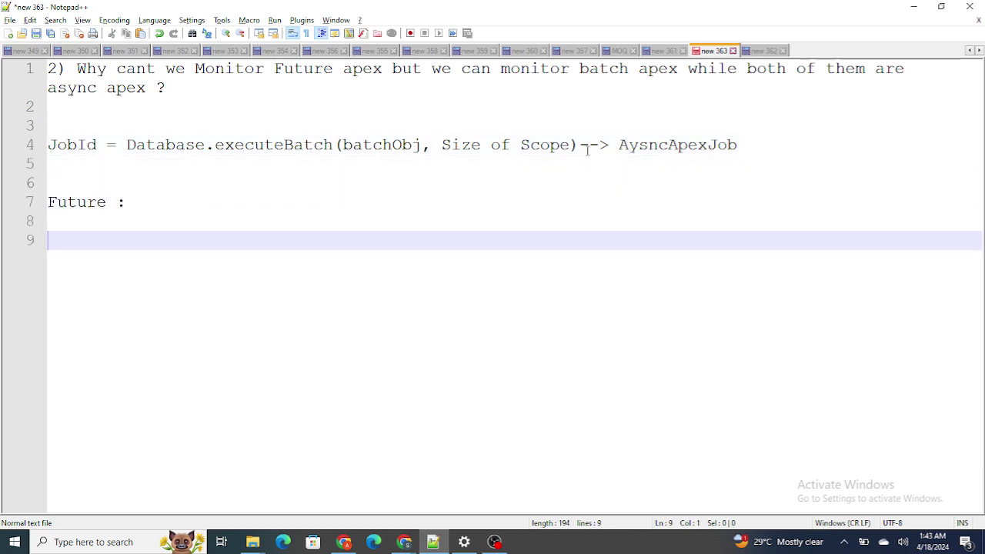
# - Write an empty 'Static void MyFutureMethd(primitive){ }' method skeleton under the heading
pyautogui.write('Static')
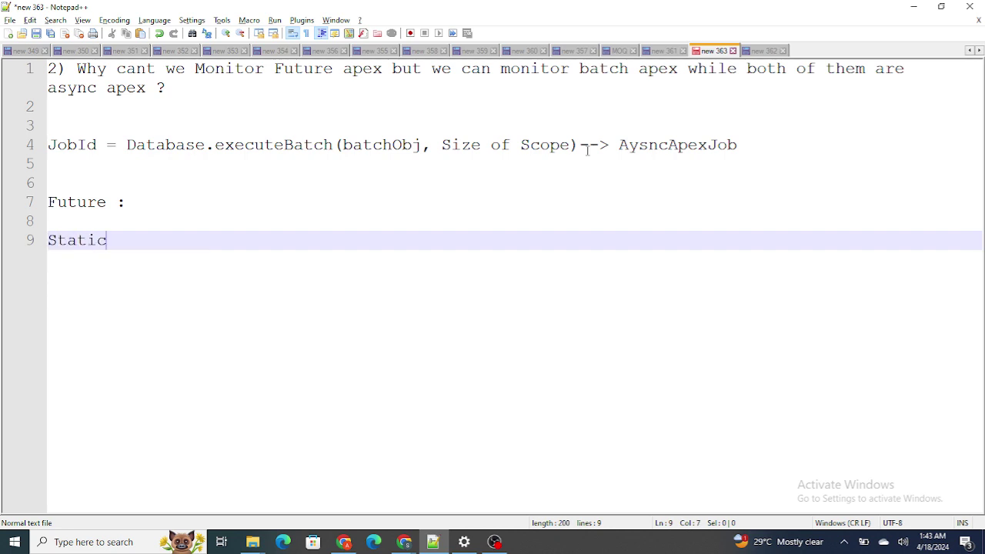
pyautogui.write(' void M')
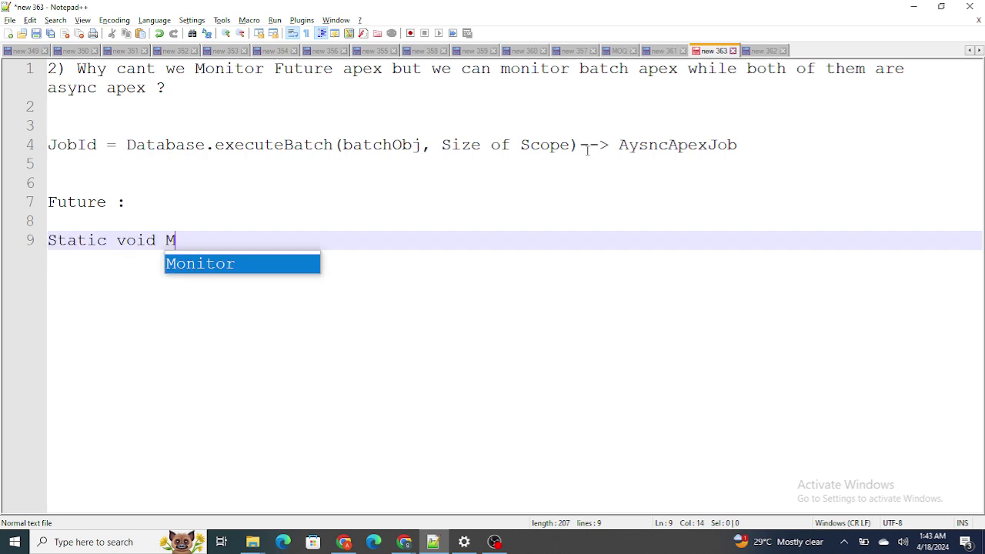
pyautogui.write('yFutu')
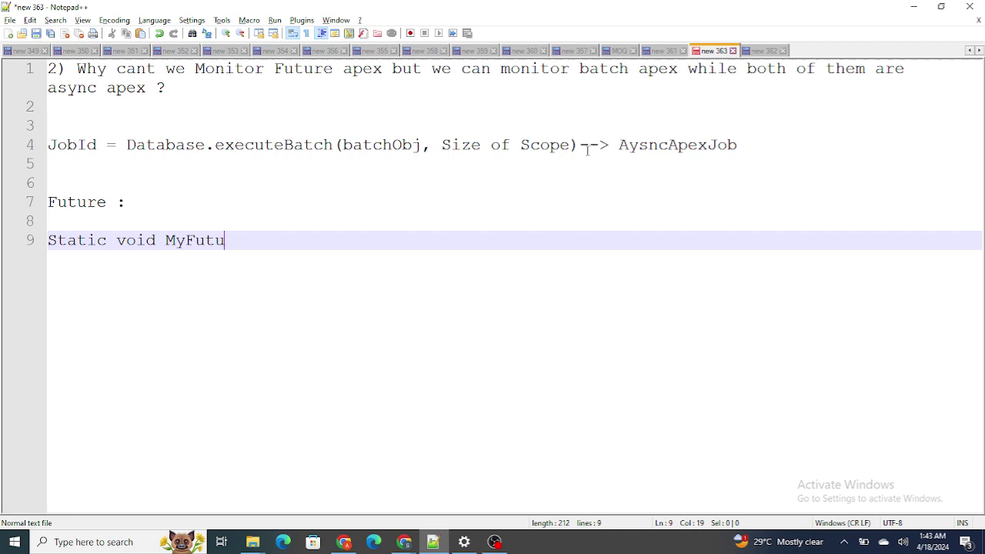
pyautogui.write('reMethd(0')
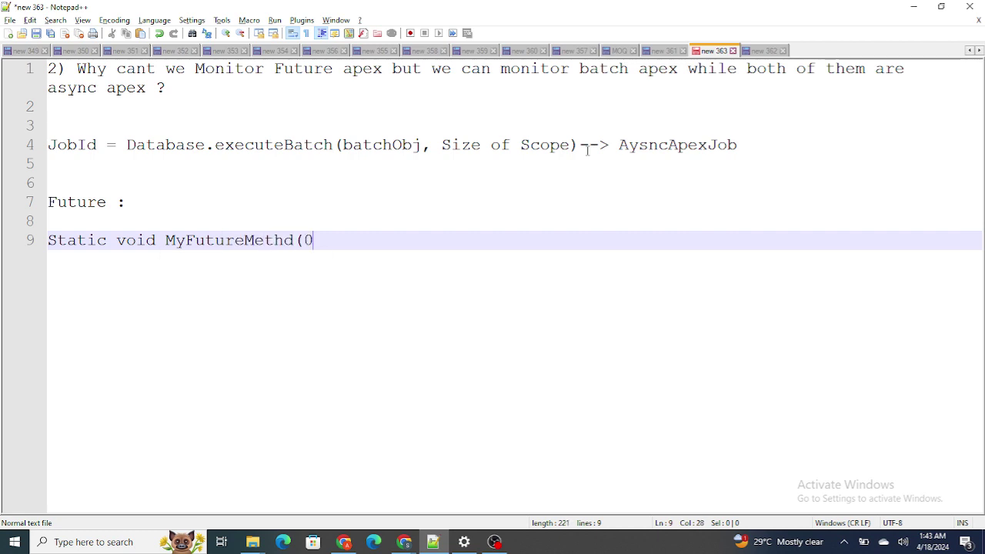
pyautogui.press('BackSpace')
pyautogui.write('primitei')
pyautogui.press('BackSpace')
pyautogui.press('BackSpace')
pyautogui.write('ive')
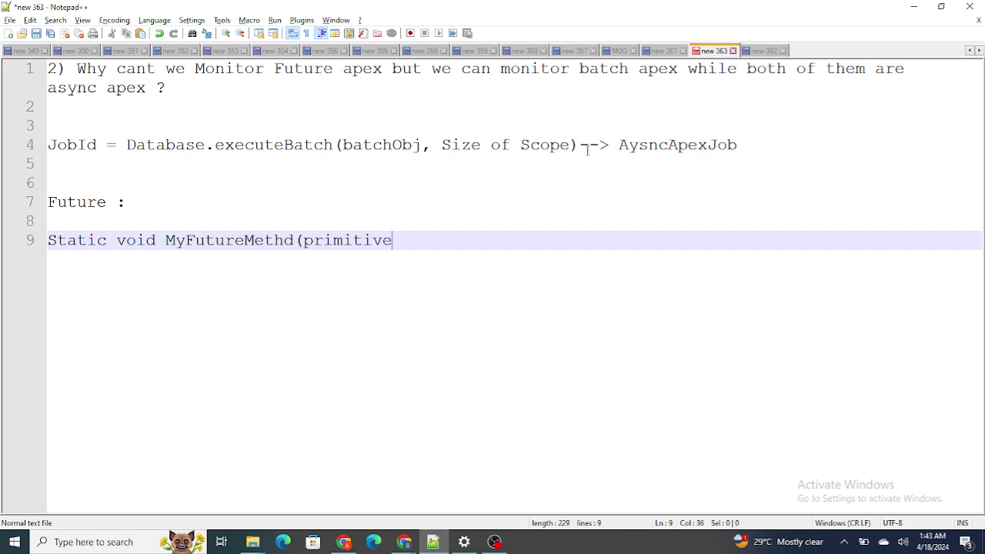
pyautogui.write('){')
pyautogui.press('Return')
pyautogui.press('Return')
pyautogui.press('Return')
pyautogui.write('}')
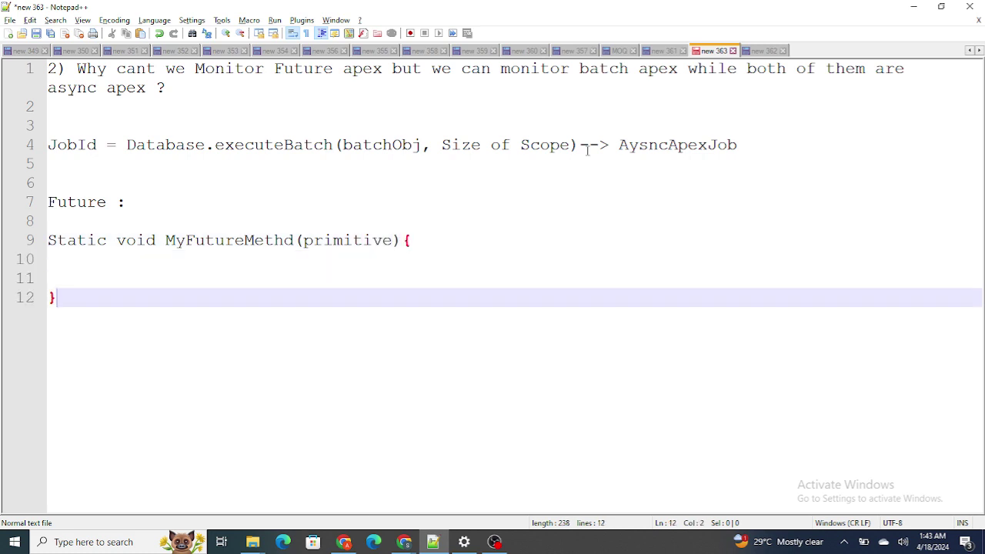
pyautogui.doubleClick(139, 245)
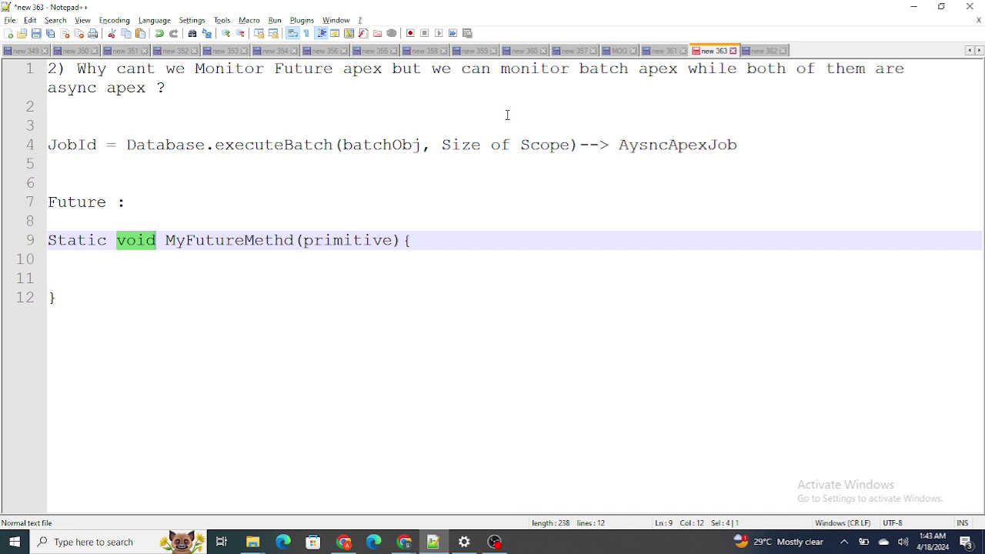
pyautogui.doubleClick(656, 146)
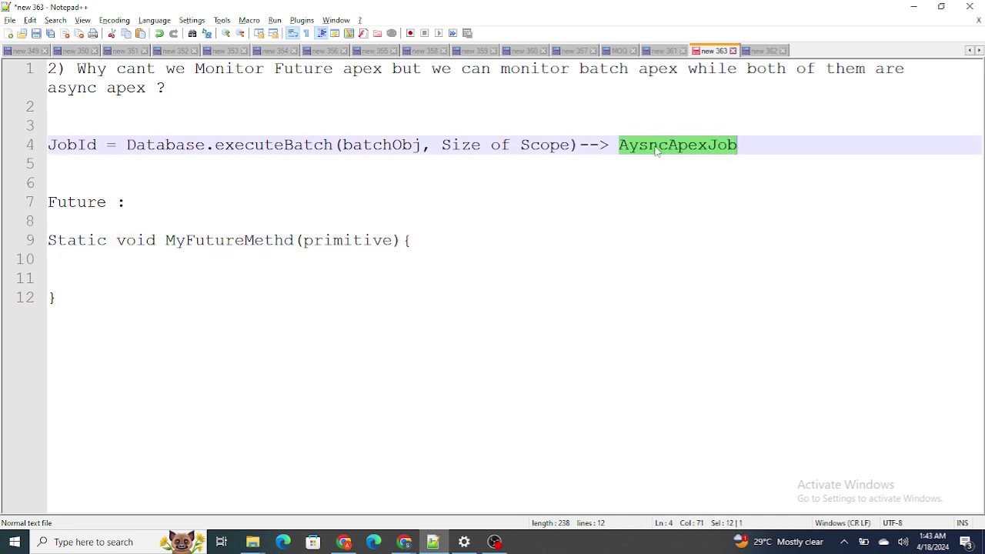
# - Show the new 362 question on test classes running async code, then bring up OBS Studio
pyautogui.click(764, 51)
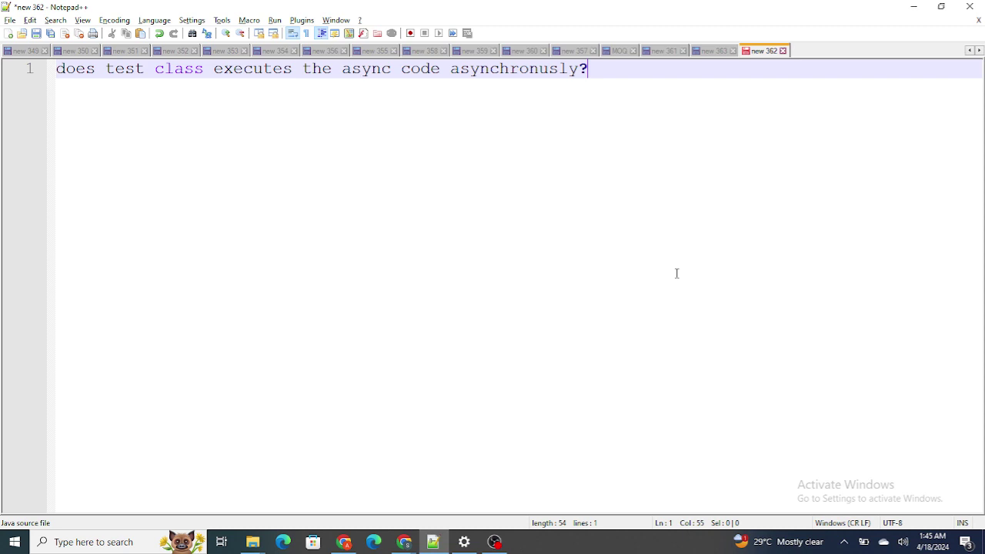
pyautogui.click(495, 542)
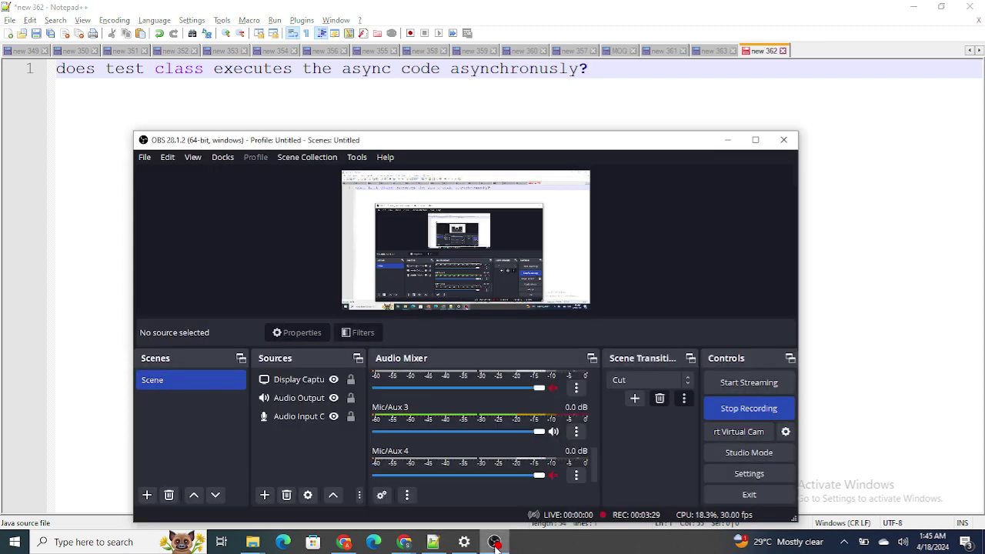